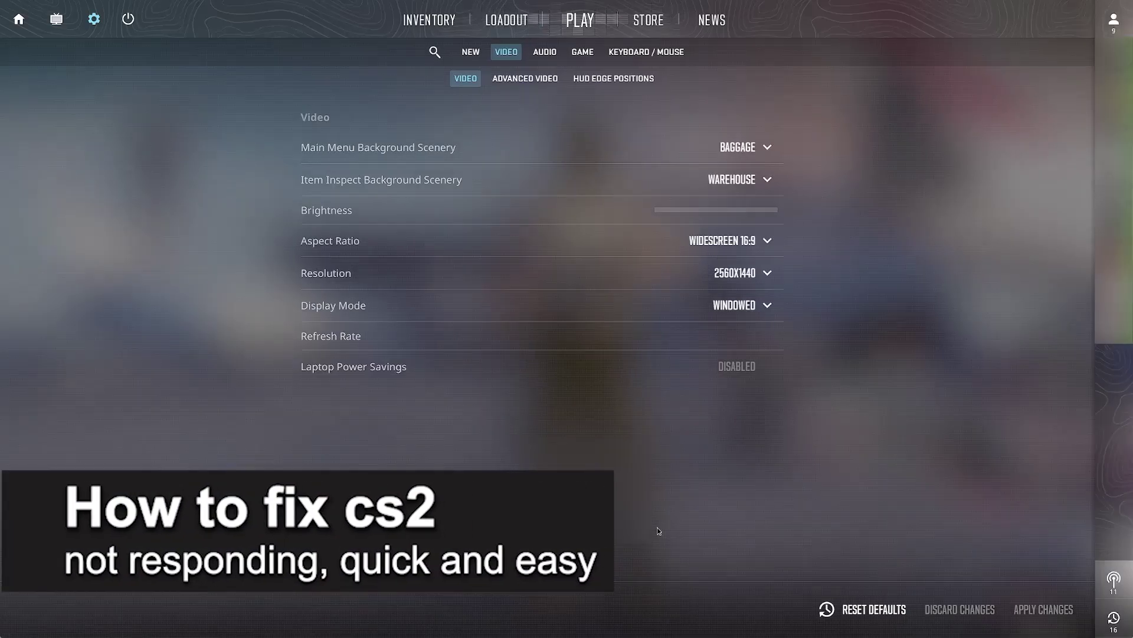
# Switch from the game's settings to Chrome and bring up the NVIDIA Driver Downloads page
pyautogui.press('Escape')
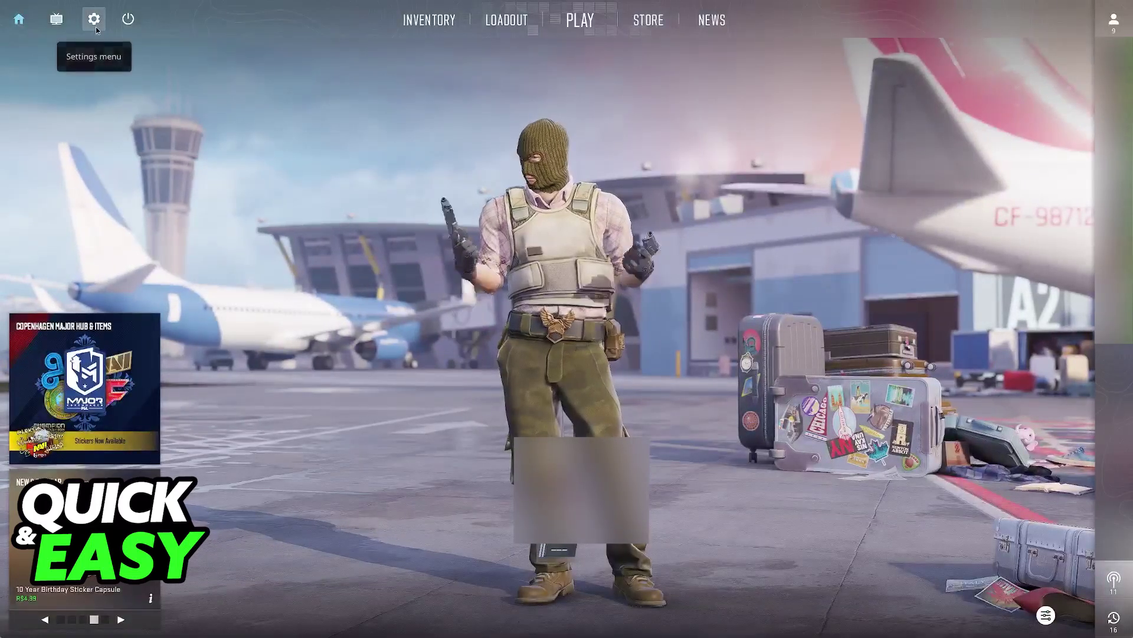
pyautogui.click(95, 23)
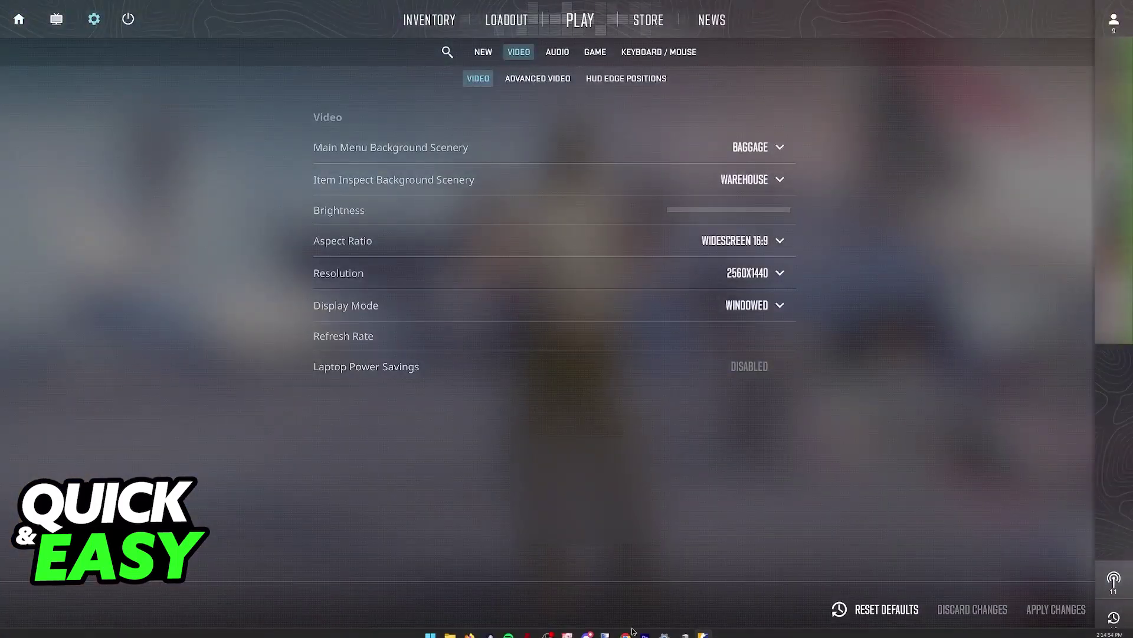
pyautogui.click(626, 570)
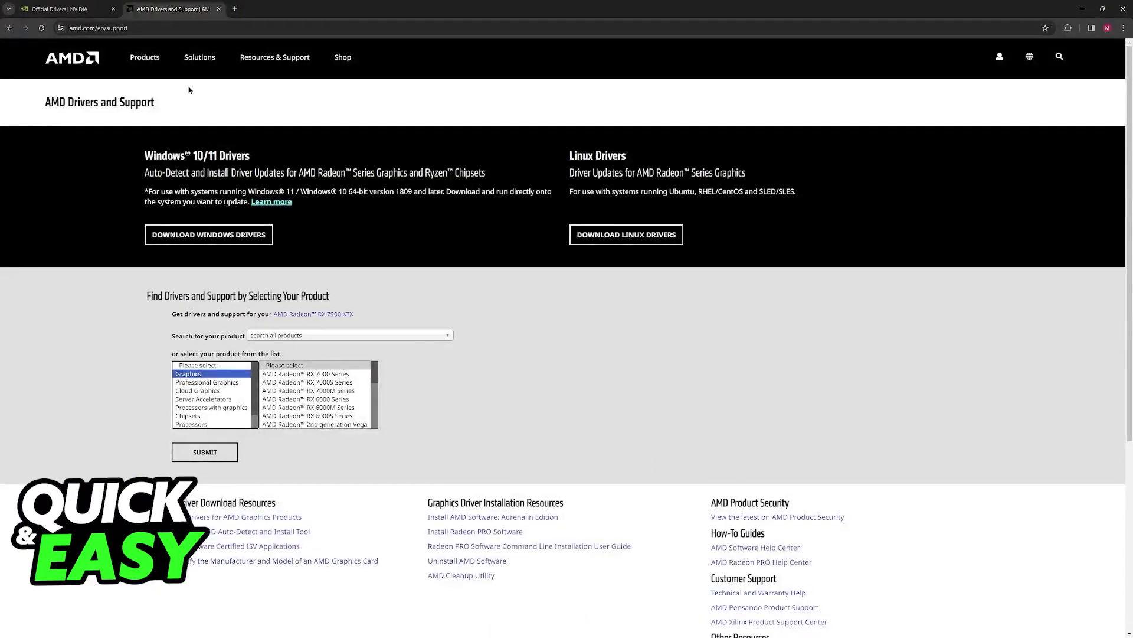
pyautogui.click(65, 9)
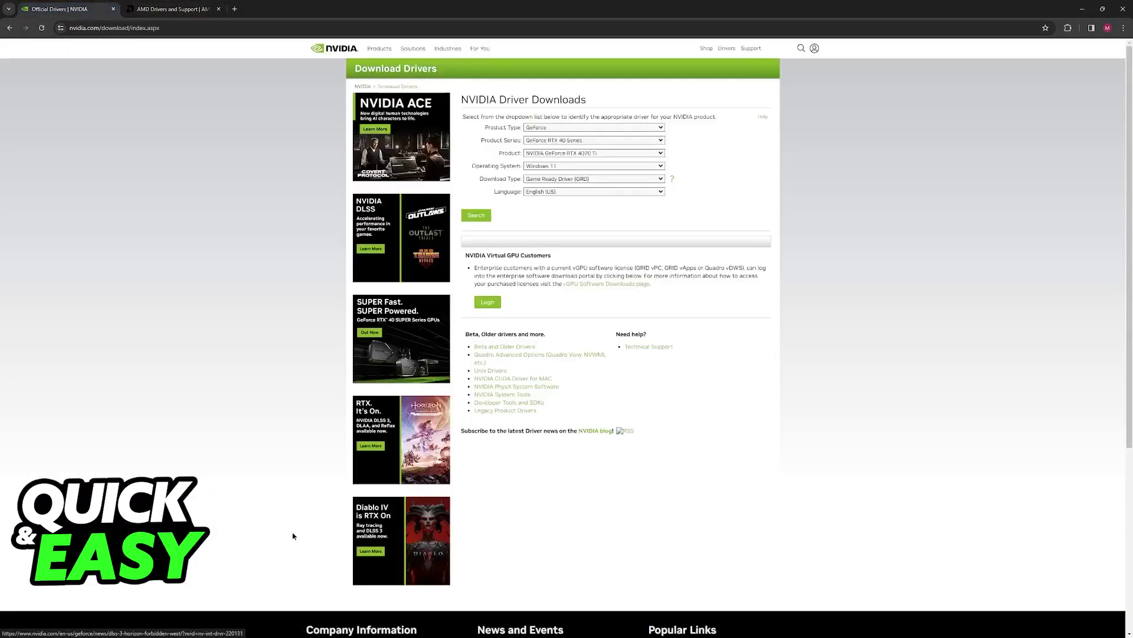
# Open Device Manager and select the graphics card under Display adapters to identify its model
pyautogui.moveTo(287, 632)
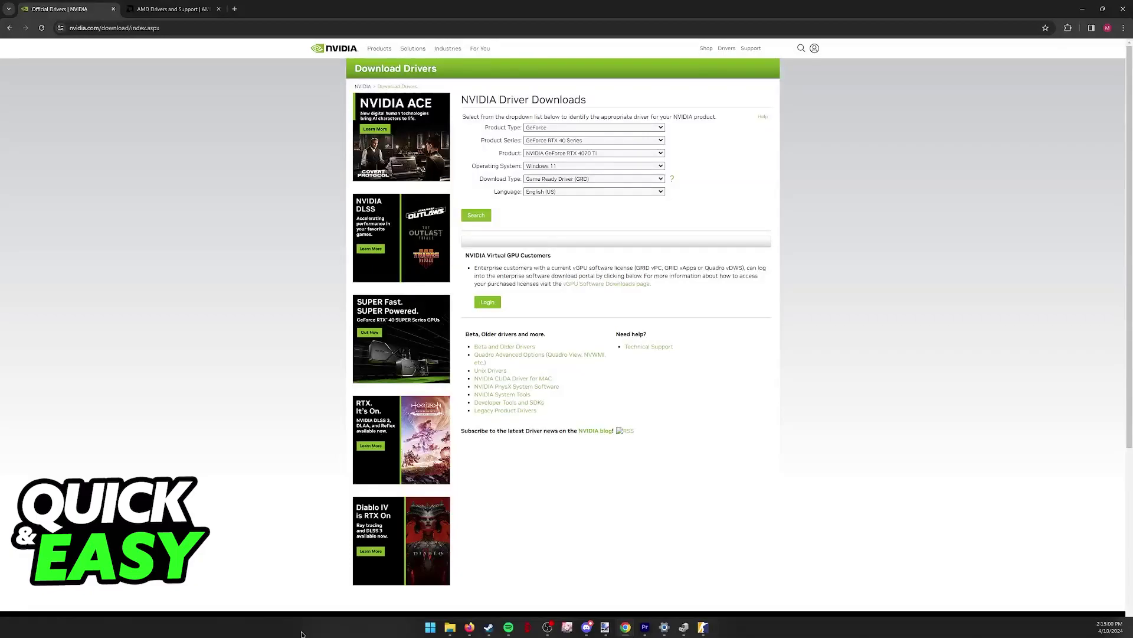
pyautogui.rightClick(430, 627)
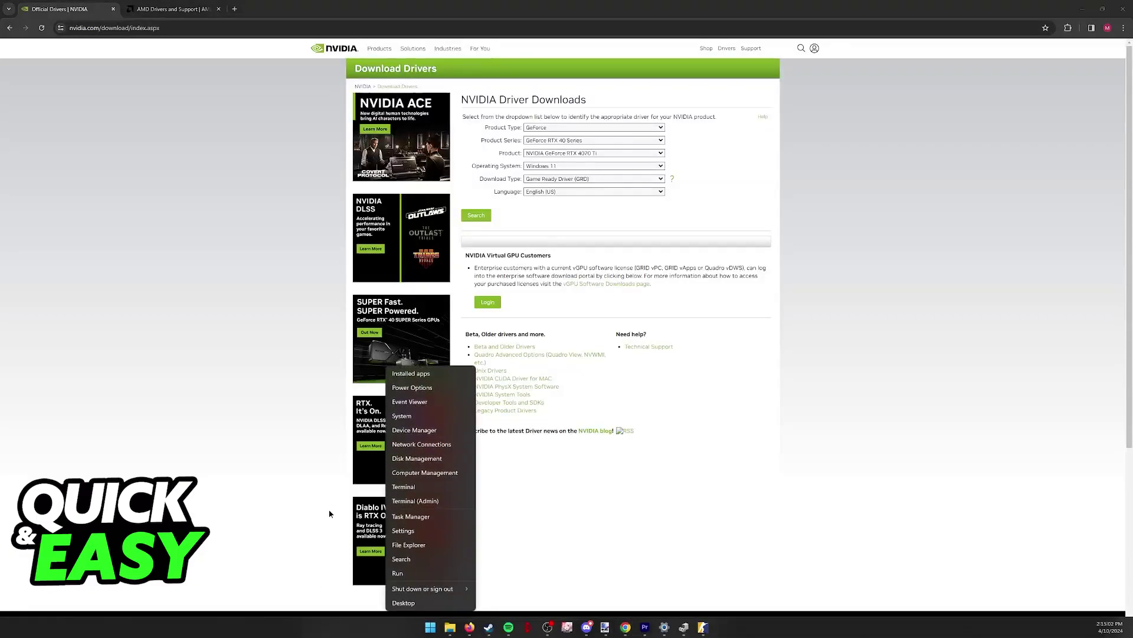
pyautogui.press('m')
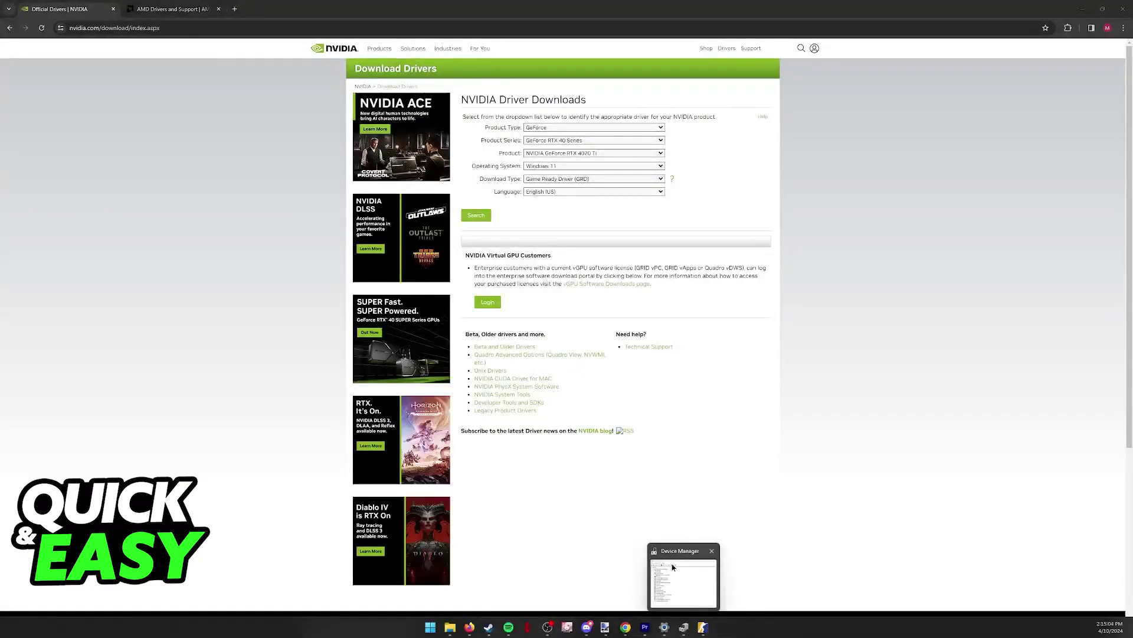
pyautogui.moveTo(739, 230); pyautogui.dragTo(661, 240)
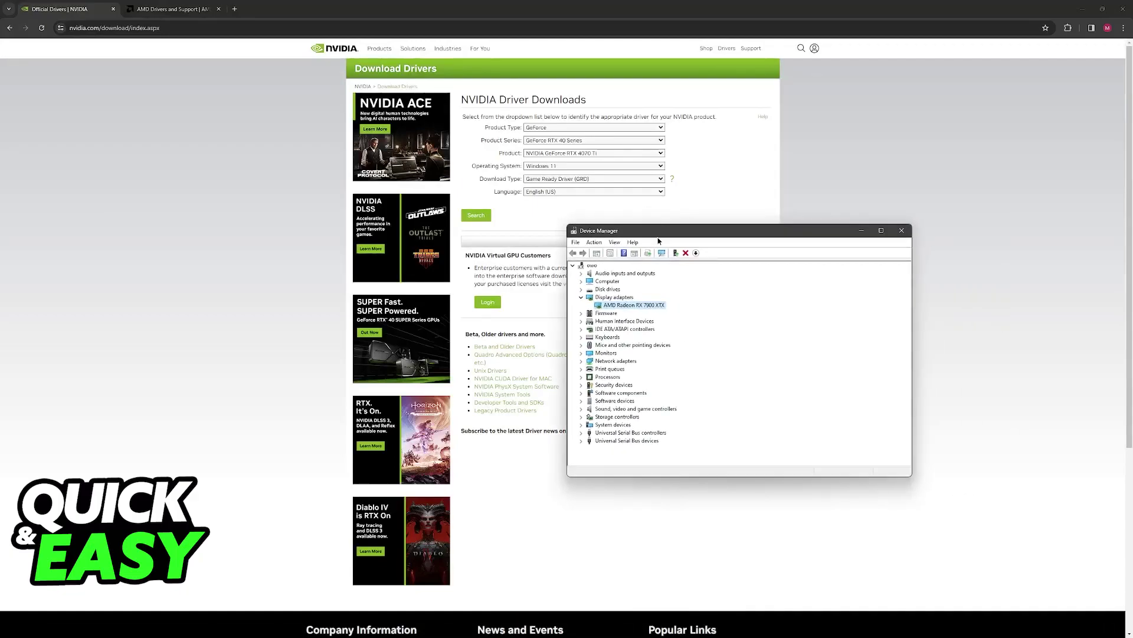
pyautogui.click(582, 297)
pyautogui.click(581, 298)
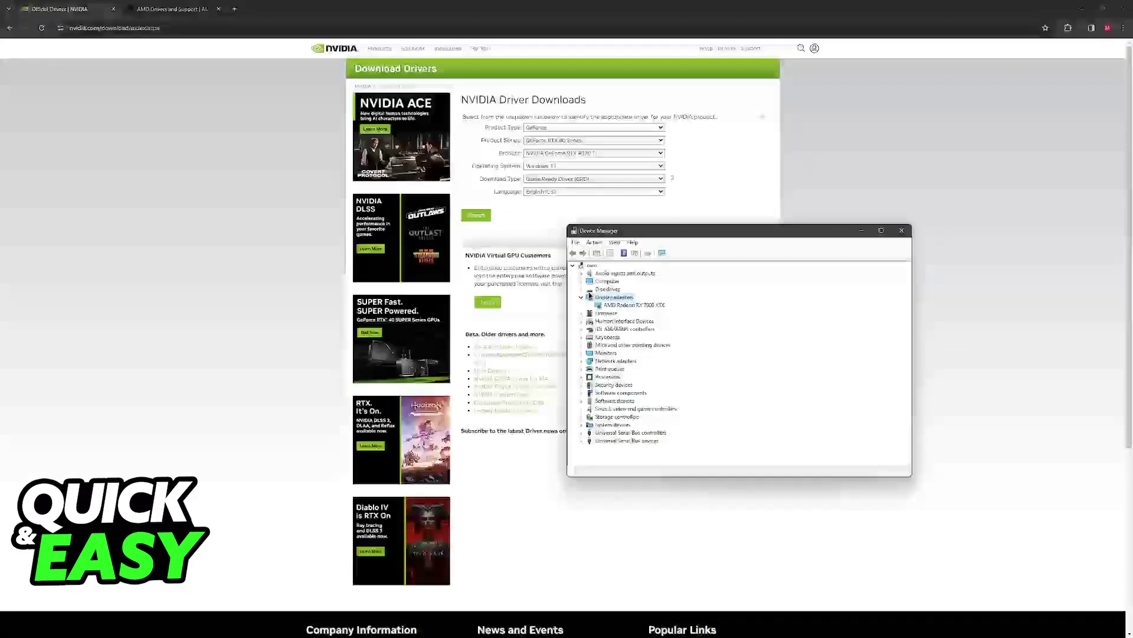
pyautogui.click(617, 305)
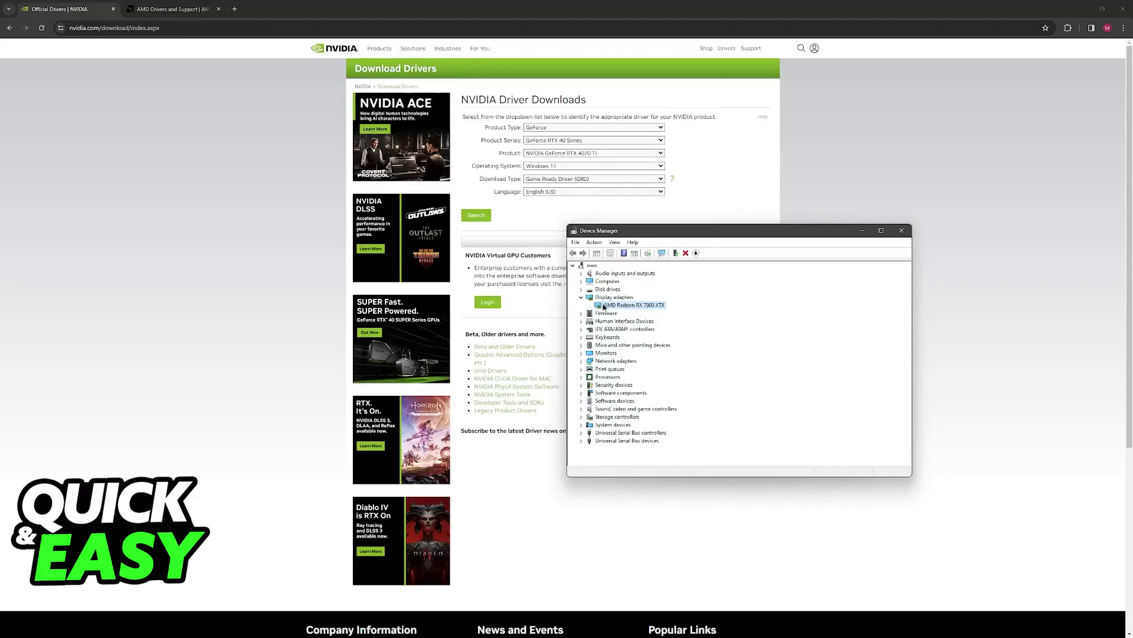
# Look over the NVIDIA Driver Downloads page and the AMD Drivers and Support page in the browser
pyautogui.click(291, 97)
pyautogui.click(171, 9)
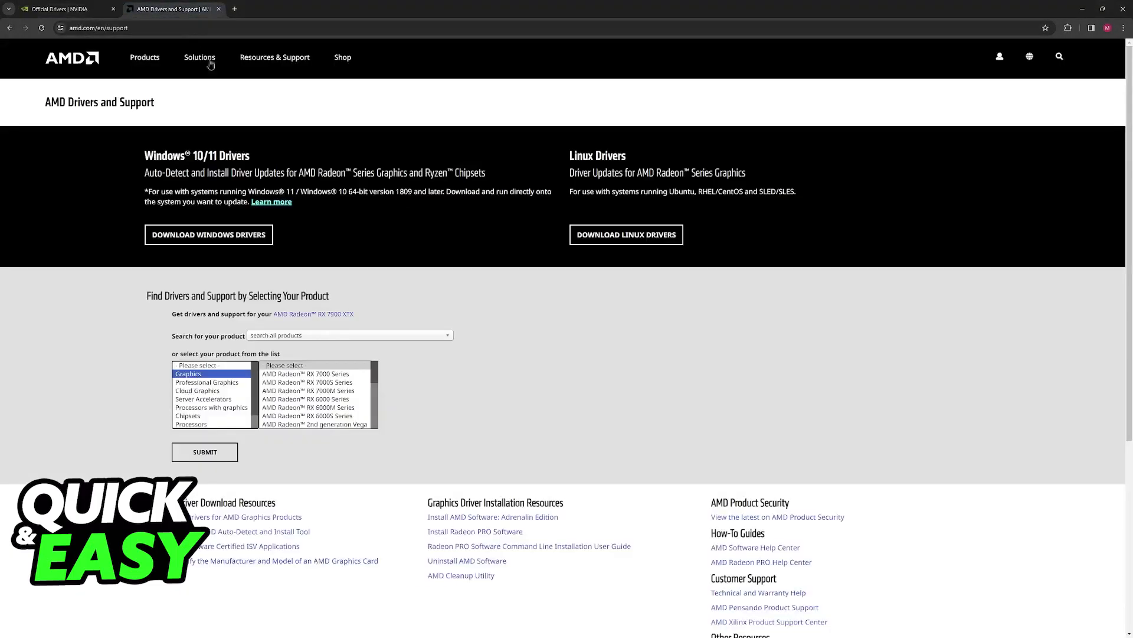
pyautogui.click(62, 9)
pyautogui.moveTo(470, 109); pyautogui.dragTo(498, 102)
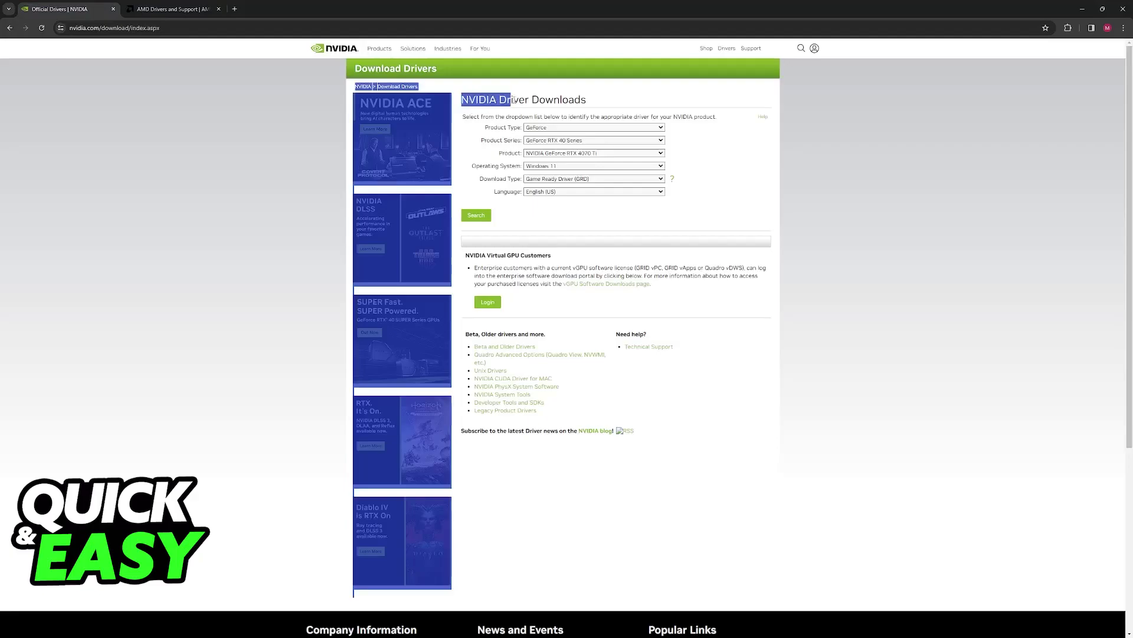
pyautogui.click(500, 104)
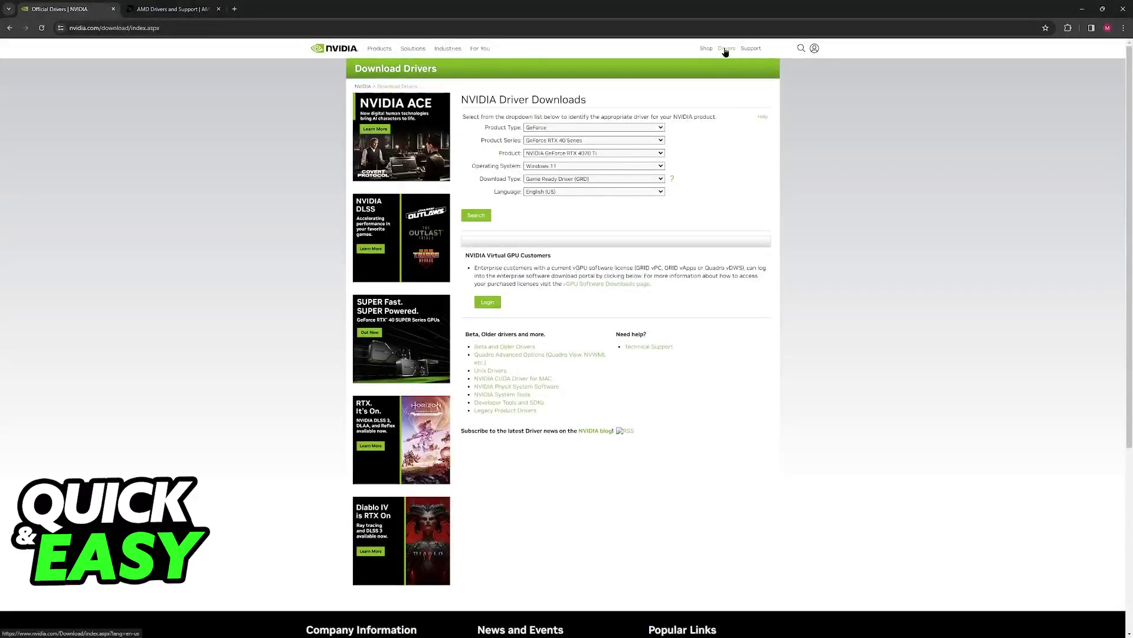
pyautogui.hotkey('ctrl', 'Tab')
pyautogui.moveTo(43, 103); pyautogui.dragTo(101, 104)
pyautogui.click(116, 130)
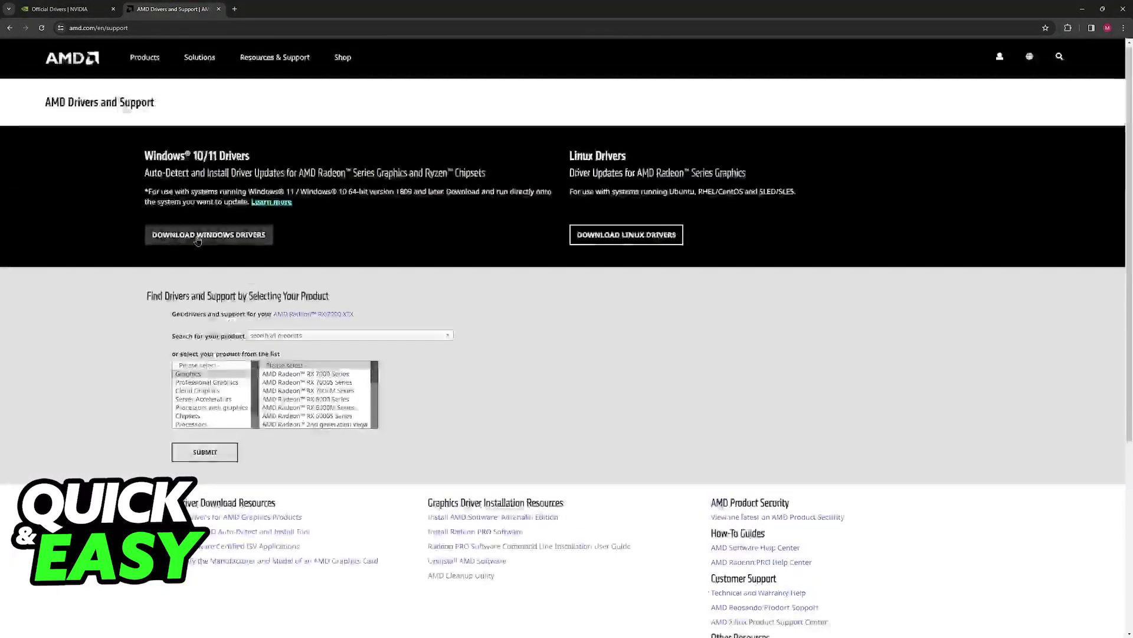
# Search the NVIDIA site for the driver of a GeForce RTX 30 Series card, checking the installed adapter in Device Manager
pyautogui.click(74, 8)
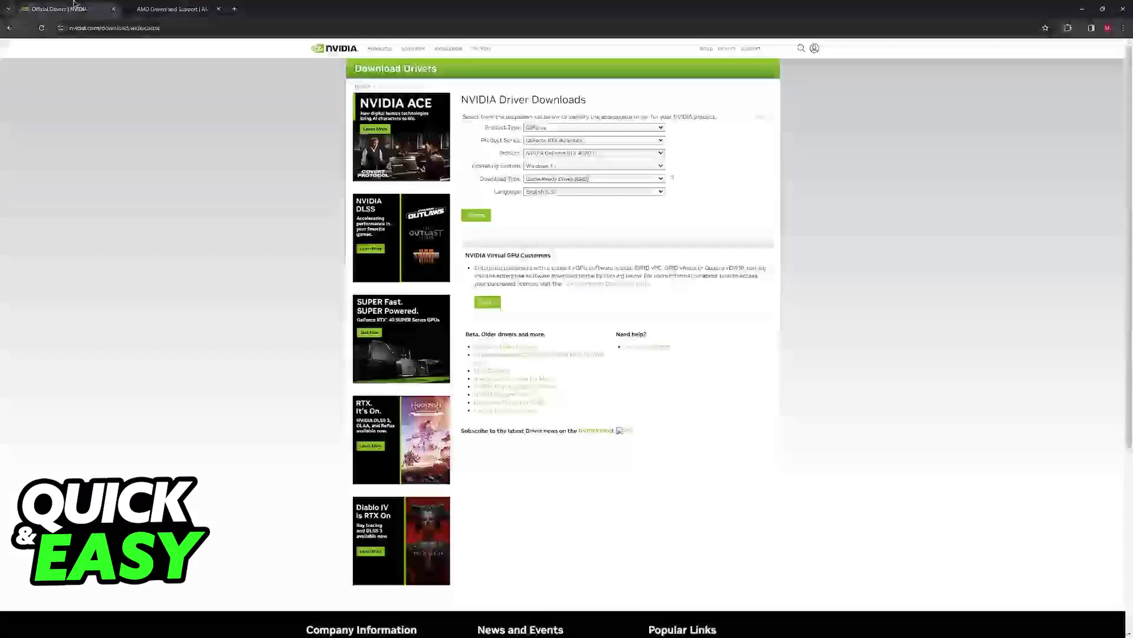
pyautogui.click(553, 127)
pyautogui.click(553, 135)
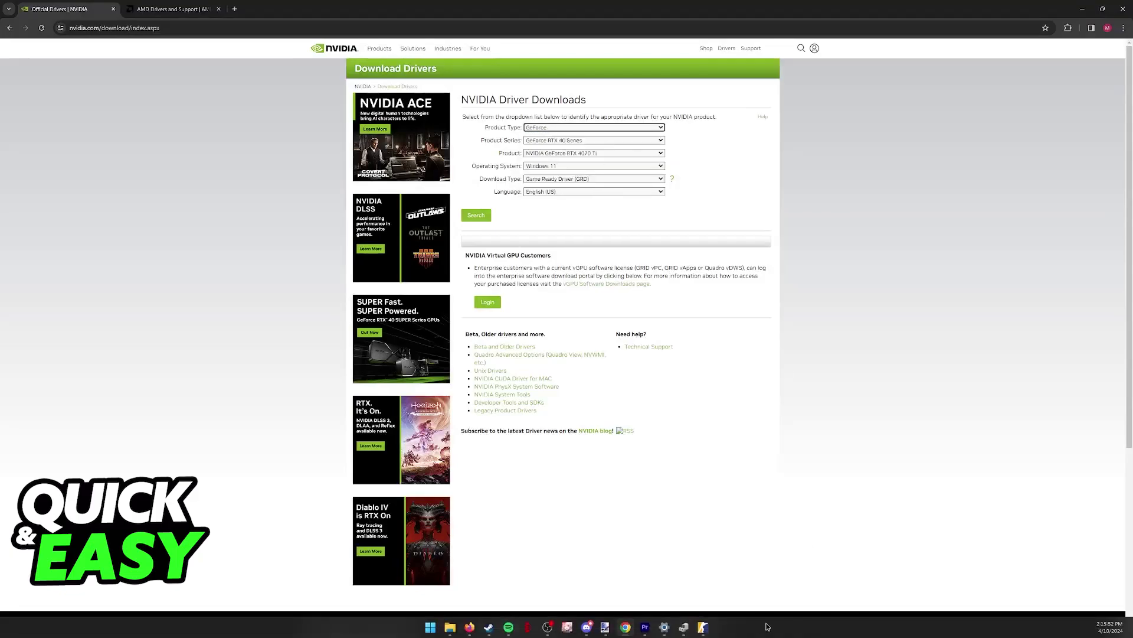
pyautogui.click(683, 627)
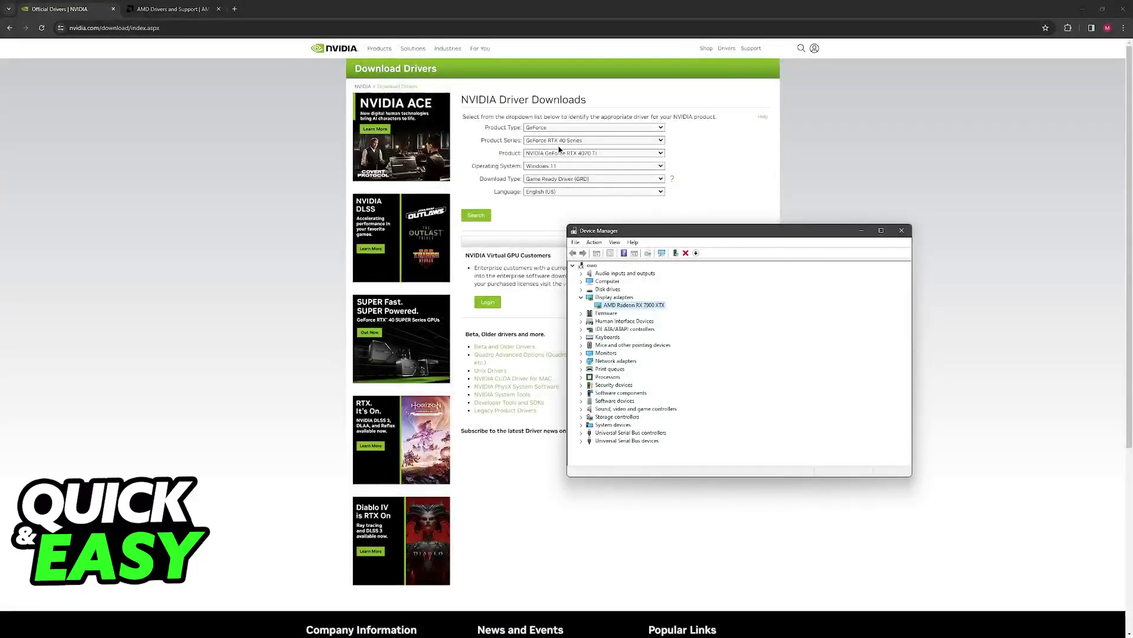
pyautogui.click(594, 140)
pyautogui.click(569, 171)
pyautogui.click(578, 142)
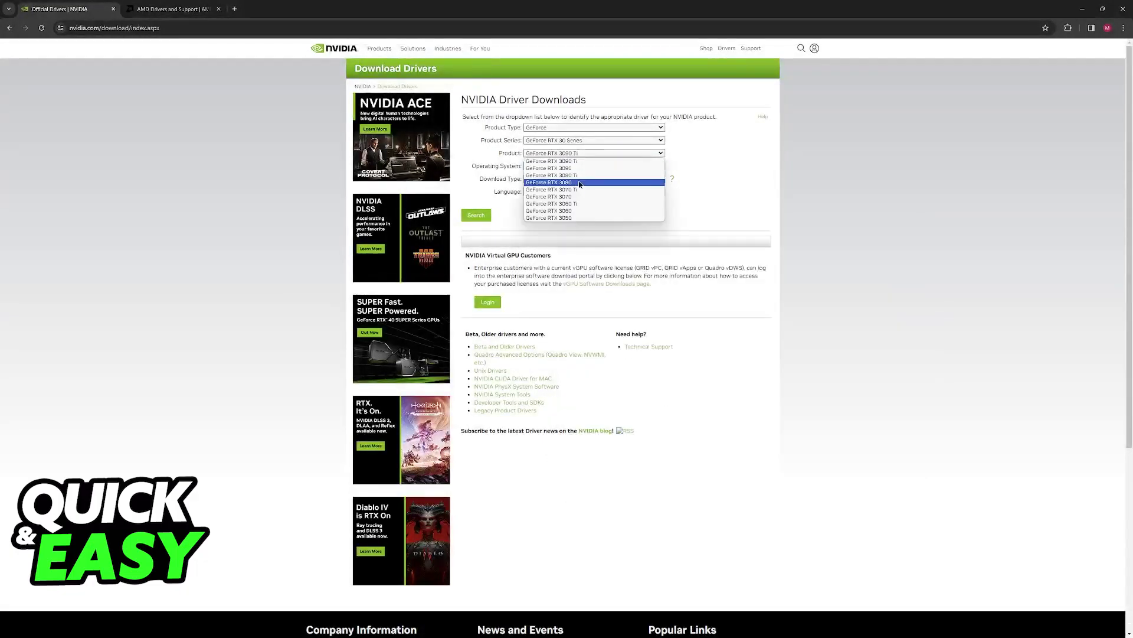
pyautogui.click(591, 215)
pyautogui.click(487, 218)
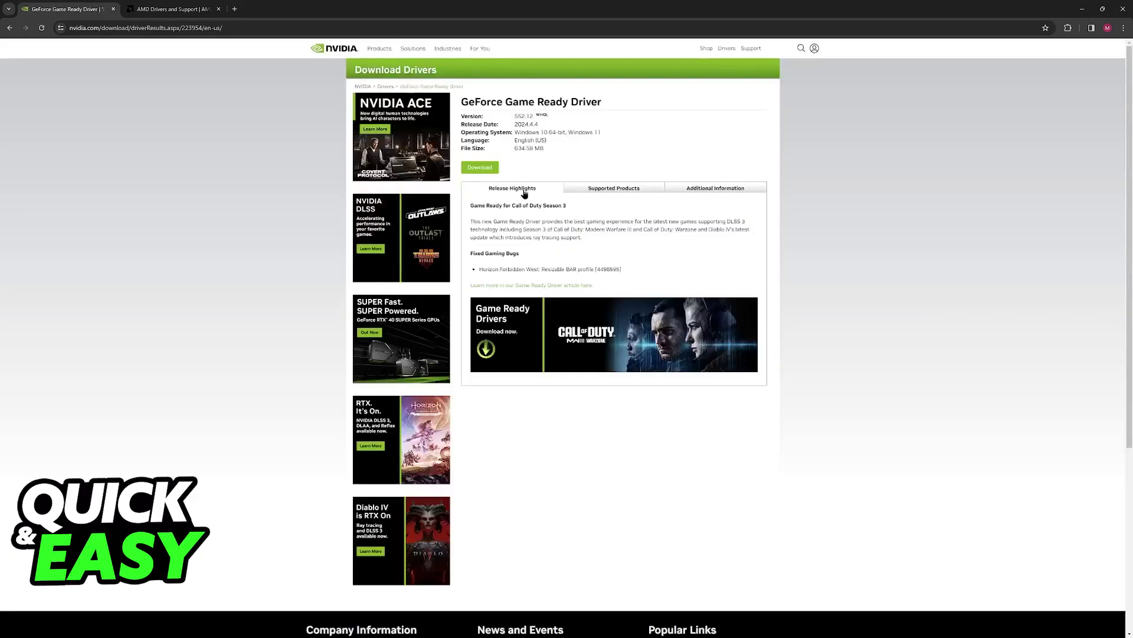
# Choose the AMD Radeon RX 7900 XTX from the RX 7000 Series on AMD's support page, and return to the NVIDIA driver page
pyautogui.click(172, 9)
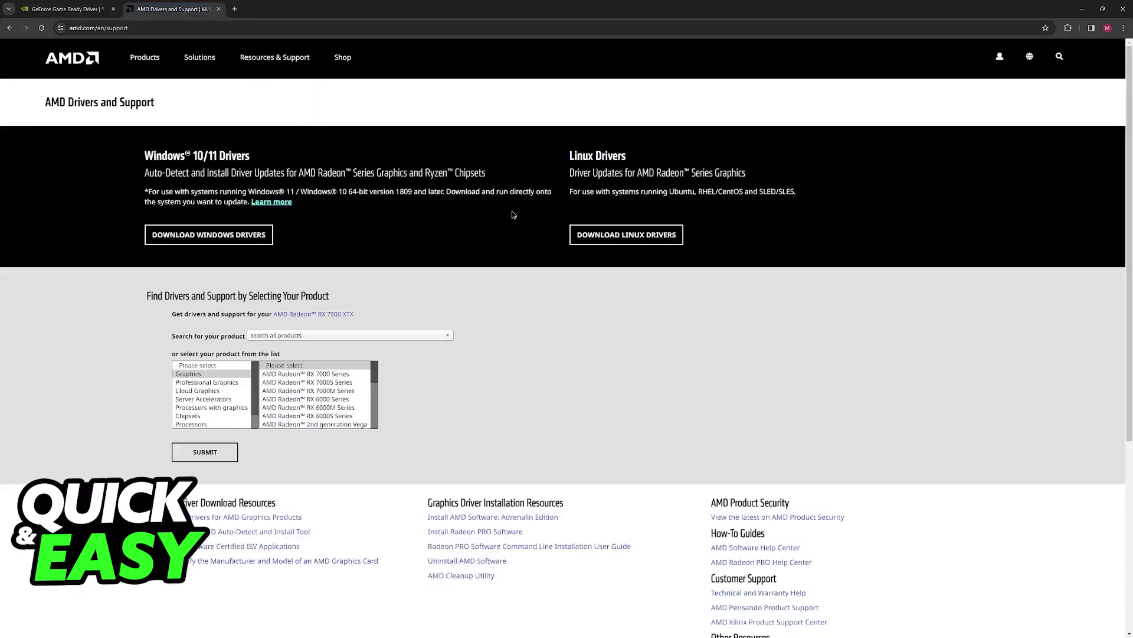
pyautogui.click(708, 626)
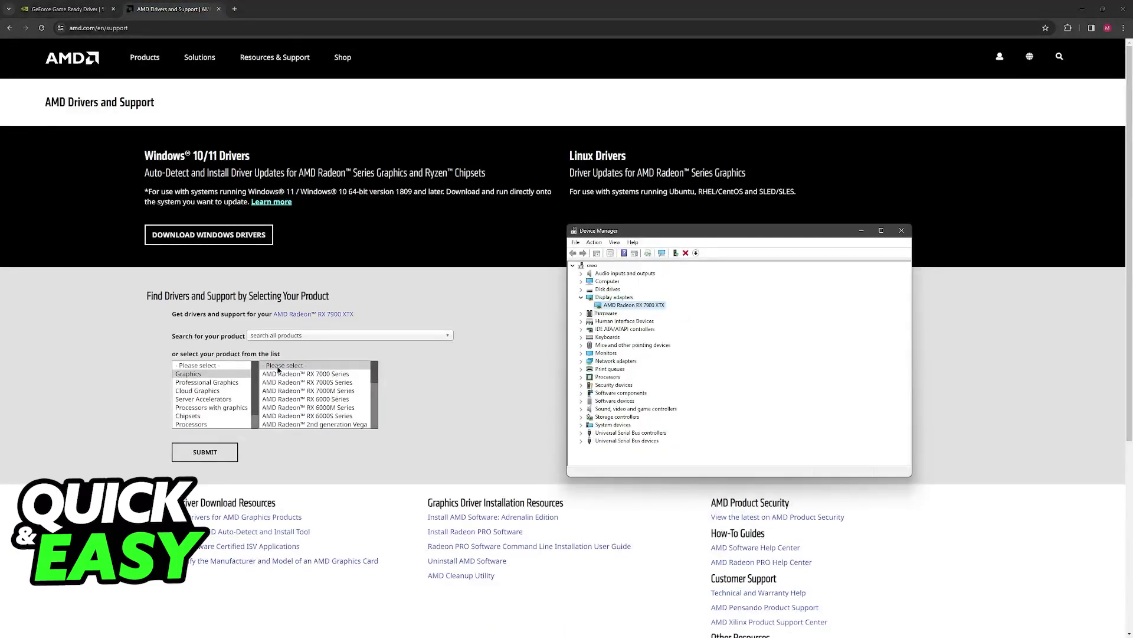
pyautogui.click(324, 374)
pyautogui.click(425, 373)
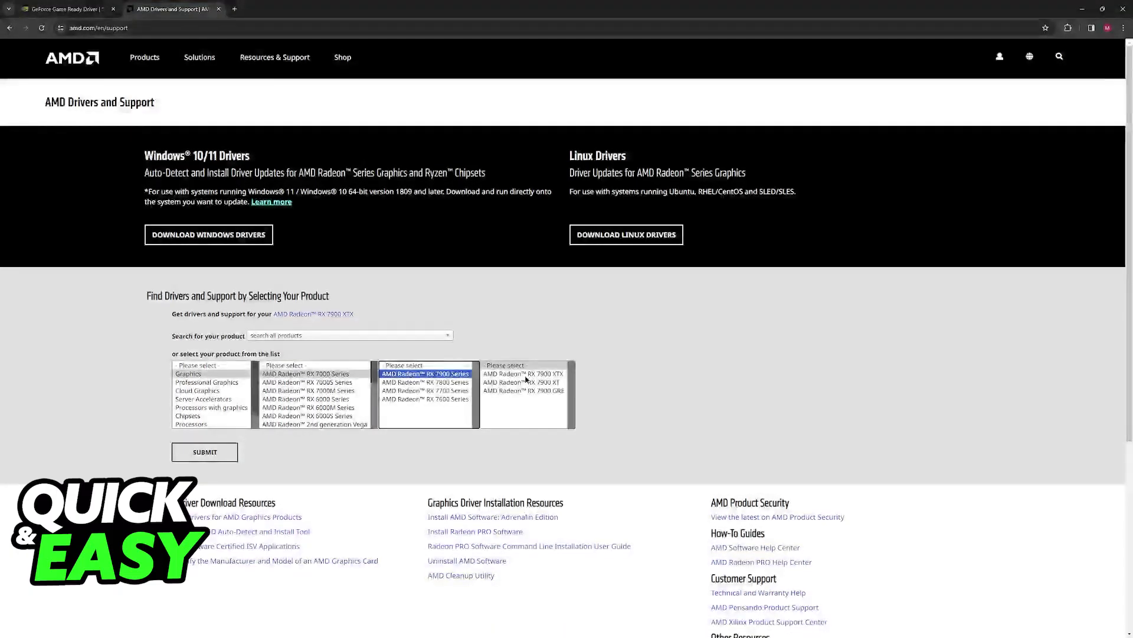
pyautogui.click(524, 374)
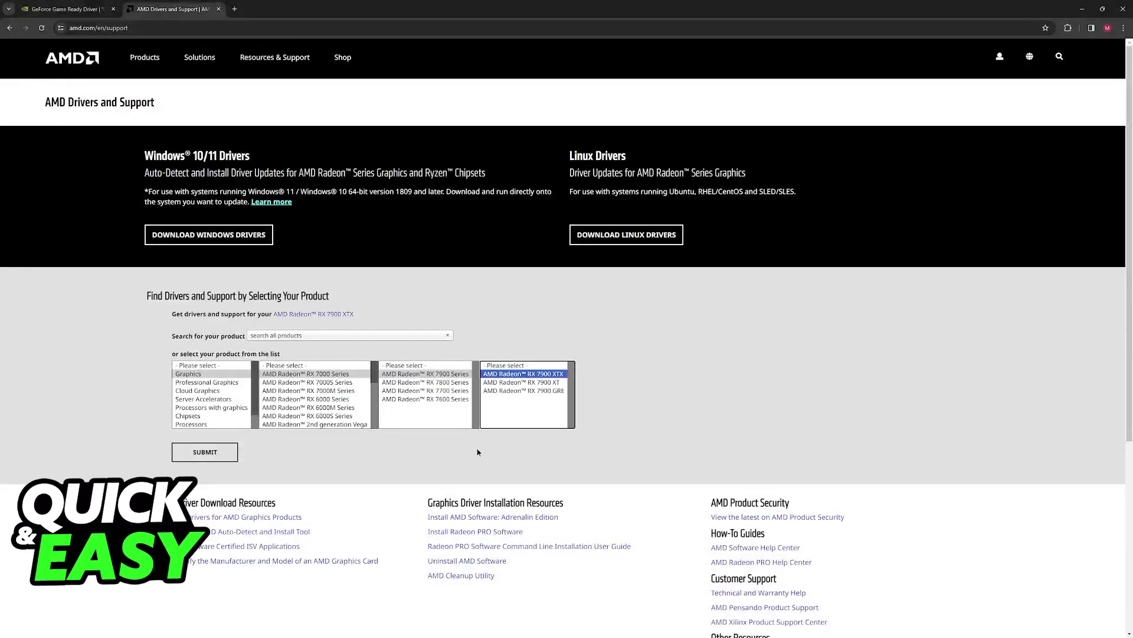
pyautogui.click(82, 6)
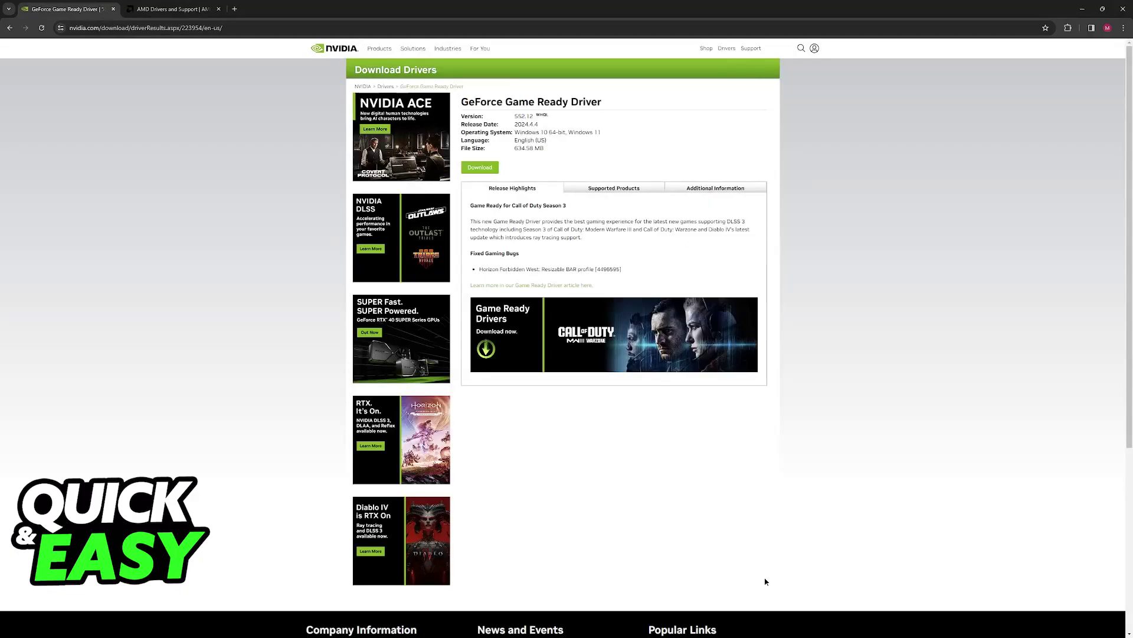
# Switch to Steam and open the properties of Counter-Strike 2 from the library
pyautogui.moveTo(817, 629)
pyautogui.click(508, 626)
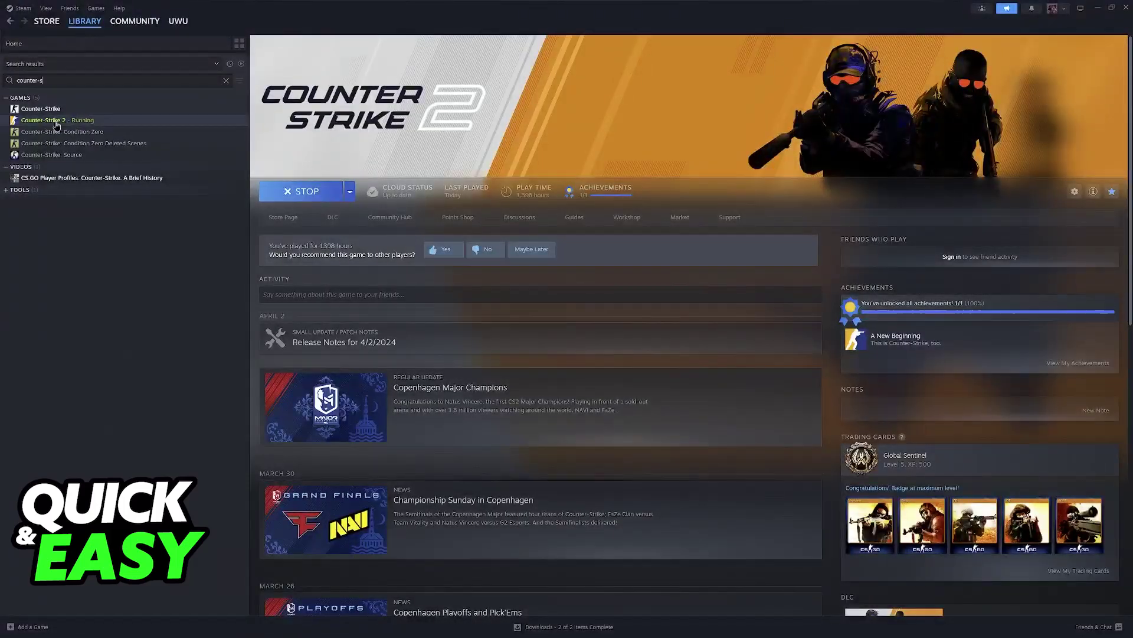
pyautogui.rightClick(44, 126)
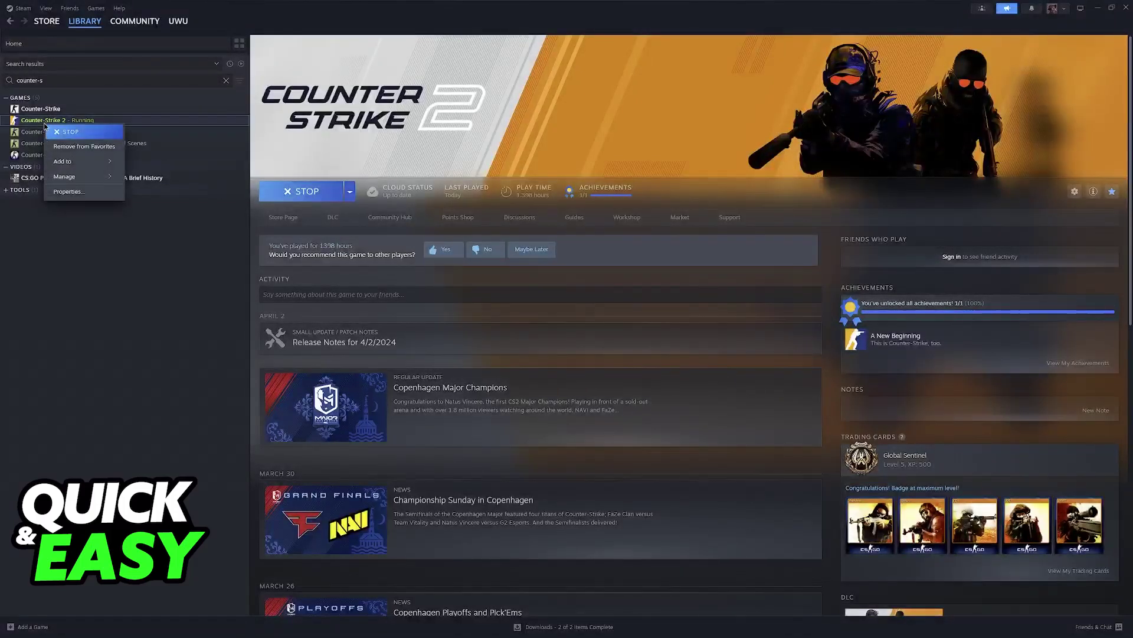
pyautogui.click(65, 194)
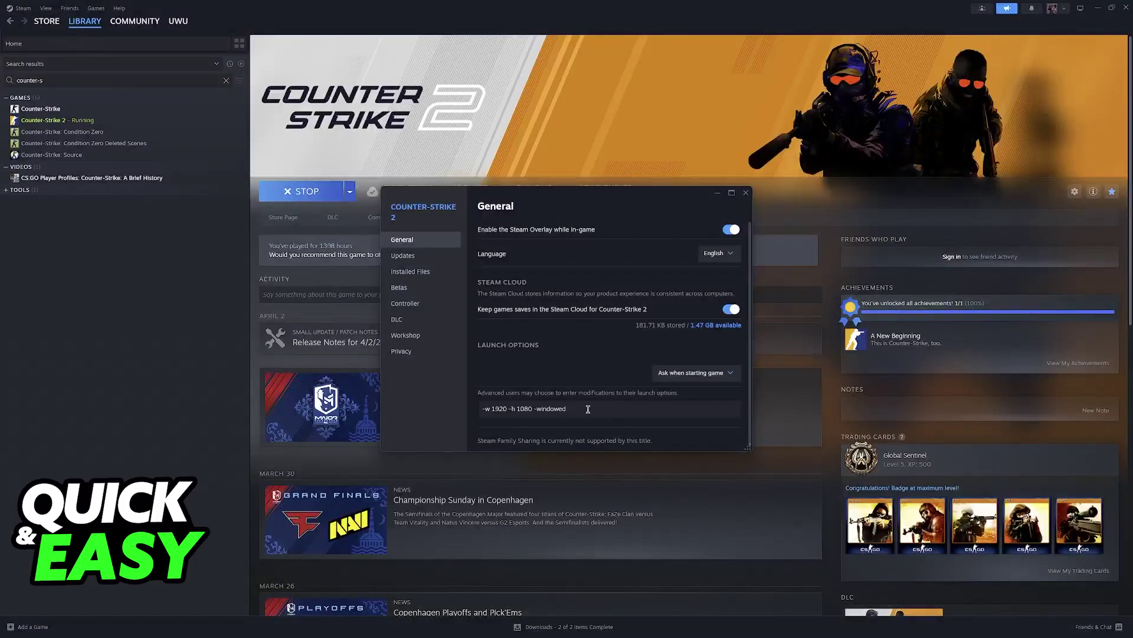
# Replace the Counter-Strike 2 launch options with -vulkan and close the properties window
pyautogui.moveTo(588, 408); pyautogui.dragTo(395, 396)
pyautogui.press('BackSpace')
pyautogui.write('-vulkan')
pyautogui.moveTo(523, 408); pyautogui.dragTo(482, 405)
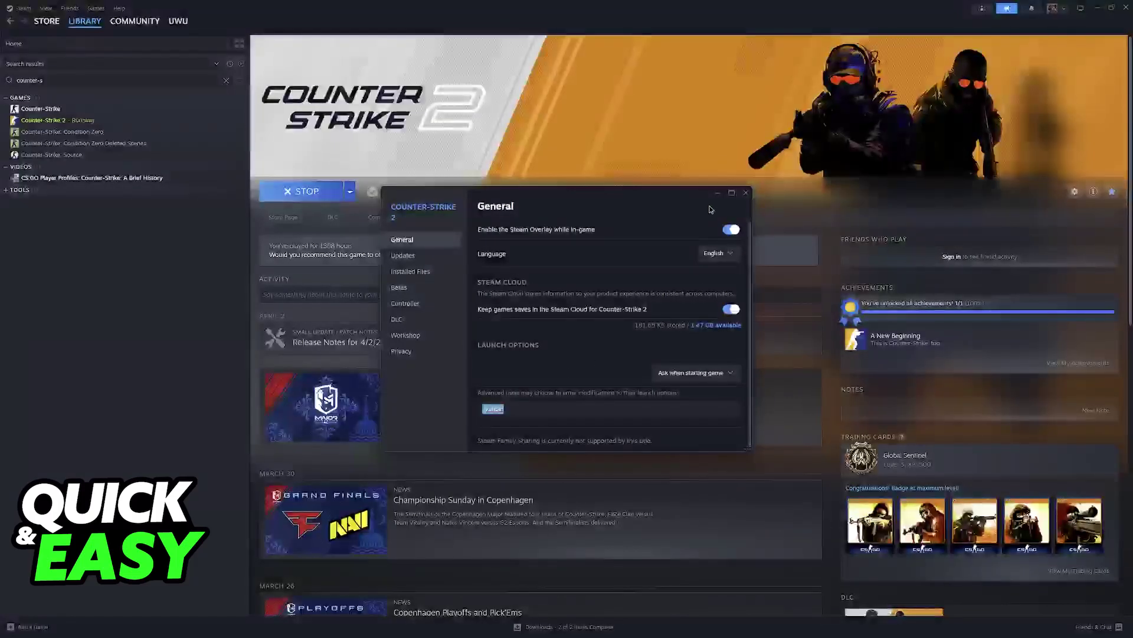
pyautogui.press('Escape')
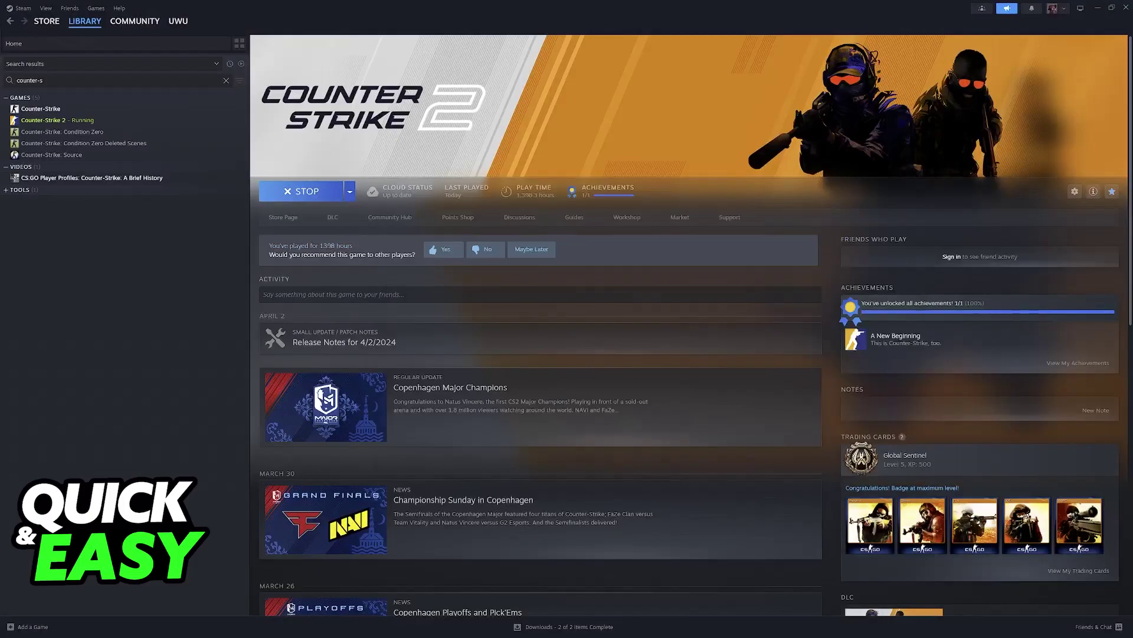